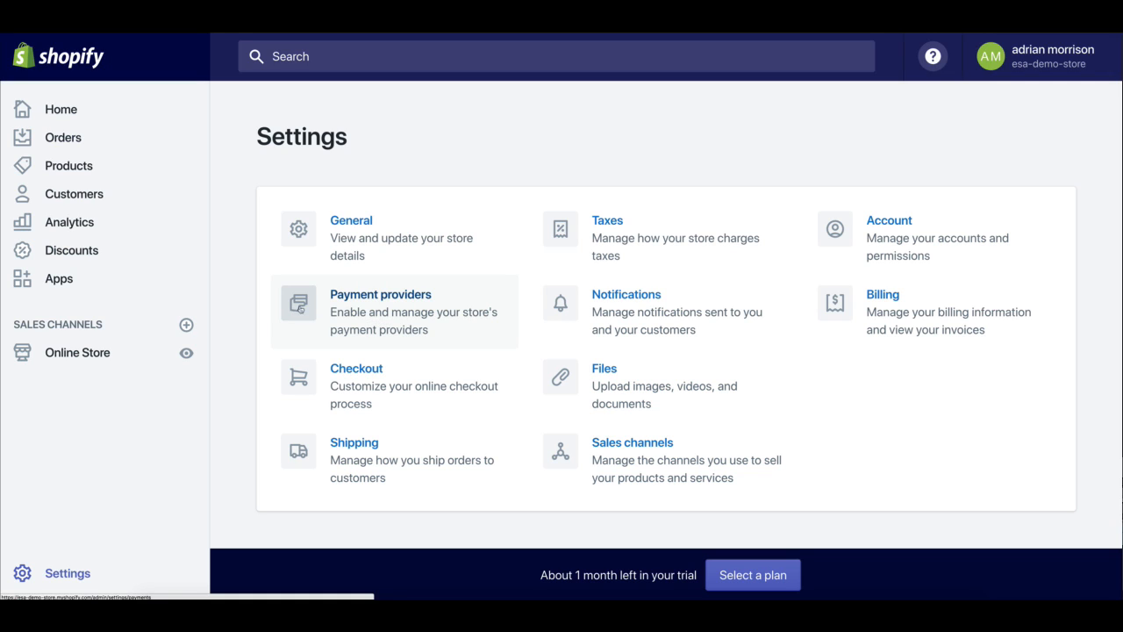
Step: Open the payment provider settings and start completing the Shopify Payments account setup
click(360, 318)
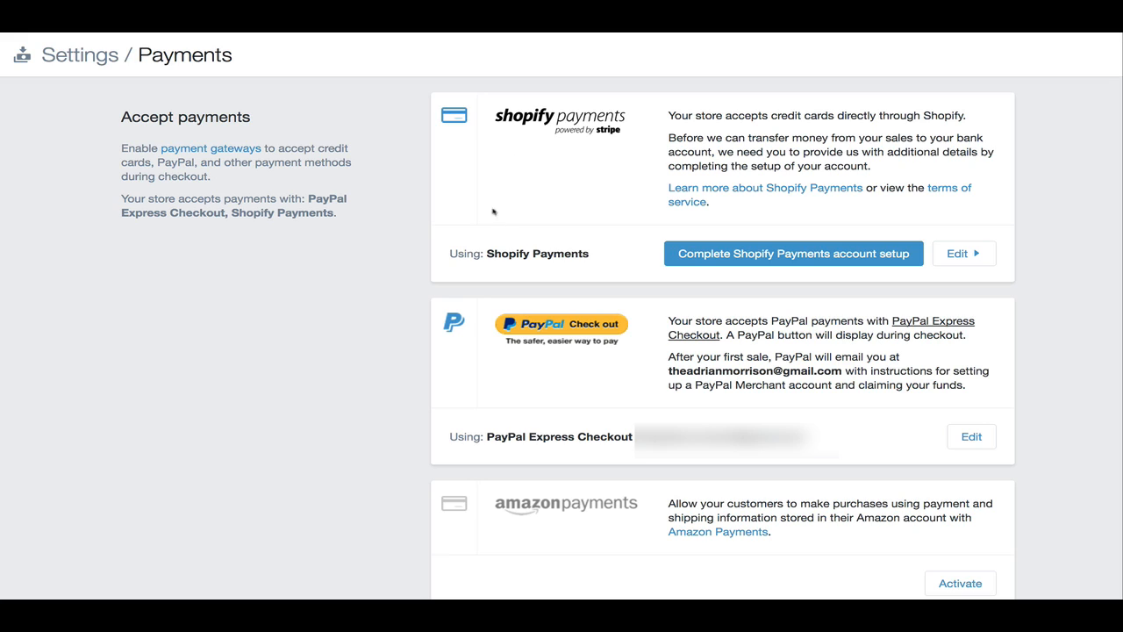
click(706, 254)
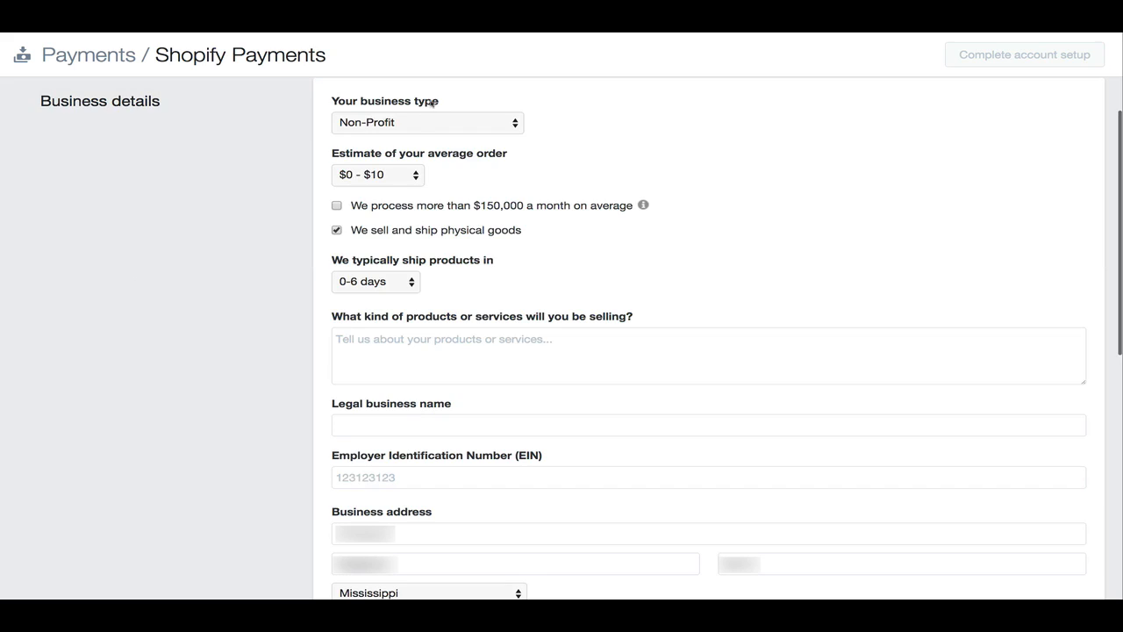
Step: Set the business type to Individual / Sole Proprietorship and the average order estimate to $10 - $1000
click(424, 130)
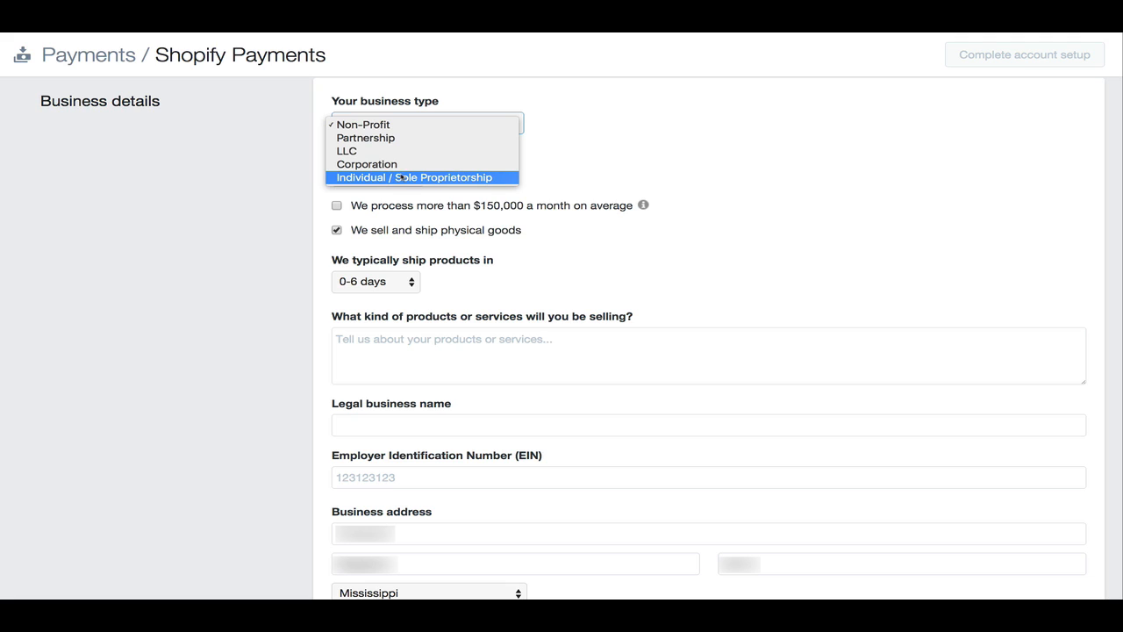
click(349, 178)
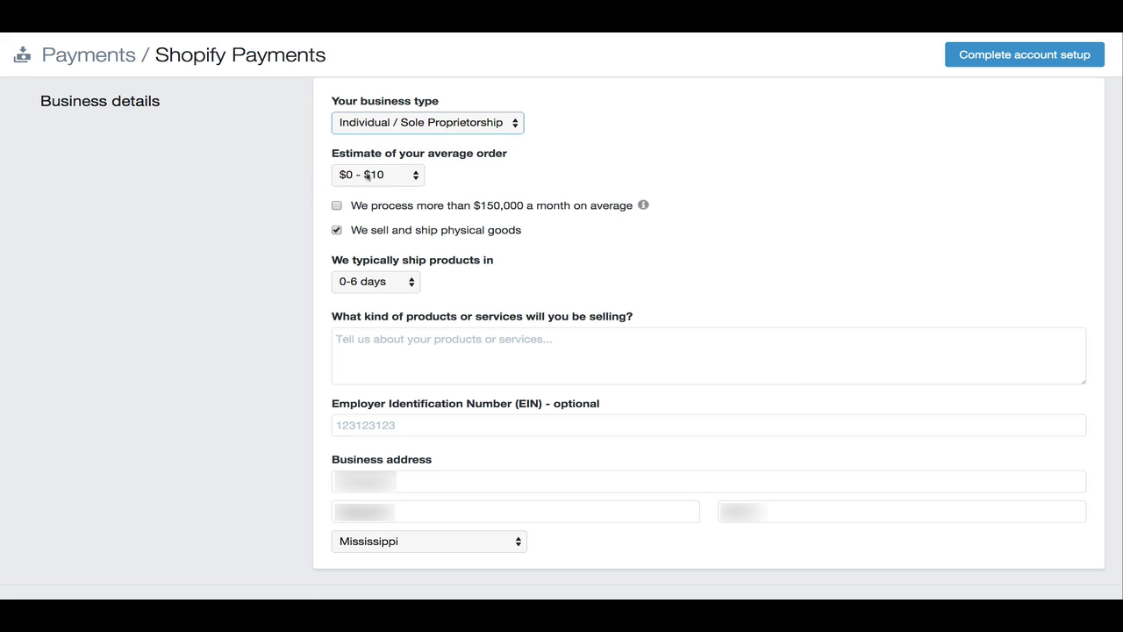
click(365, 178)
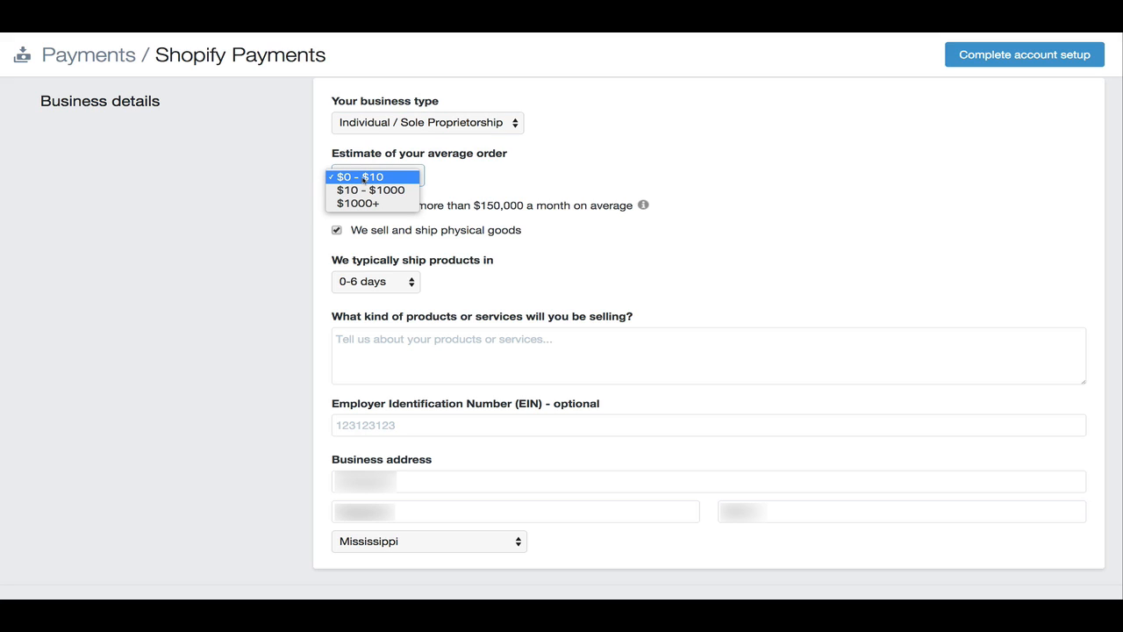
click(370, 195)
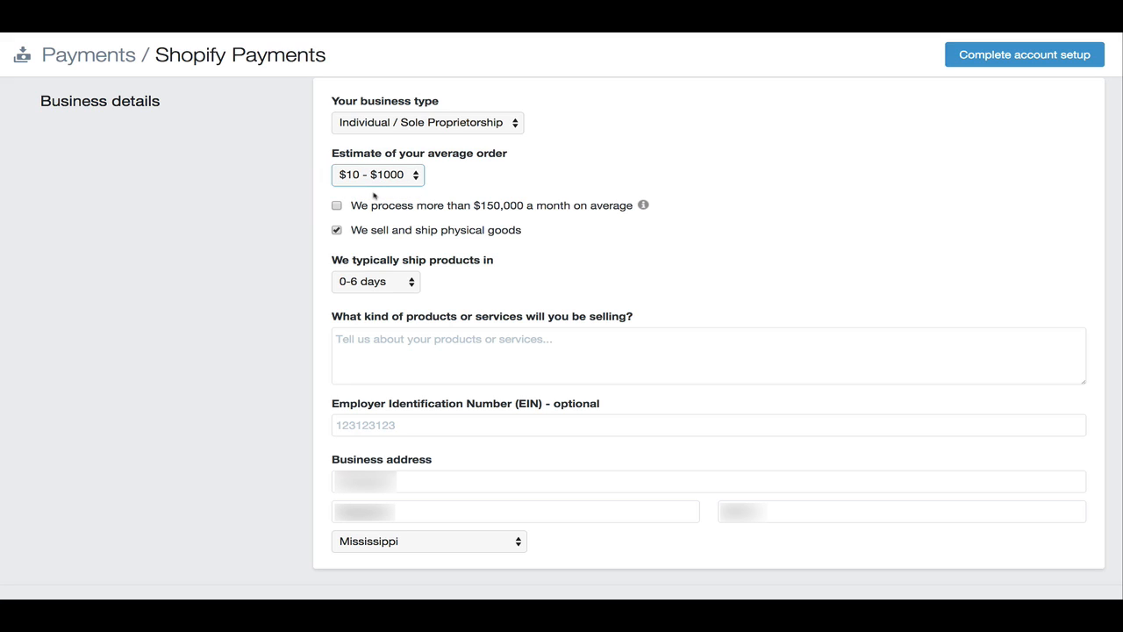
Step: Read the note on processing more than $150,000 a month and toggle the physical goods option off and on again
click(667, 246)
drag(351, 209, 613, 208)
mouse_move(644, 205)
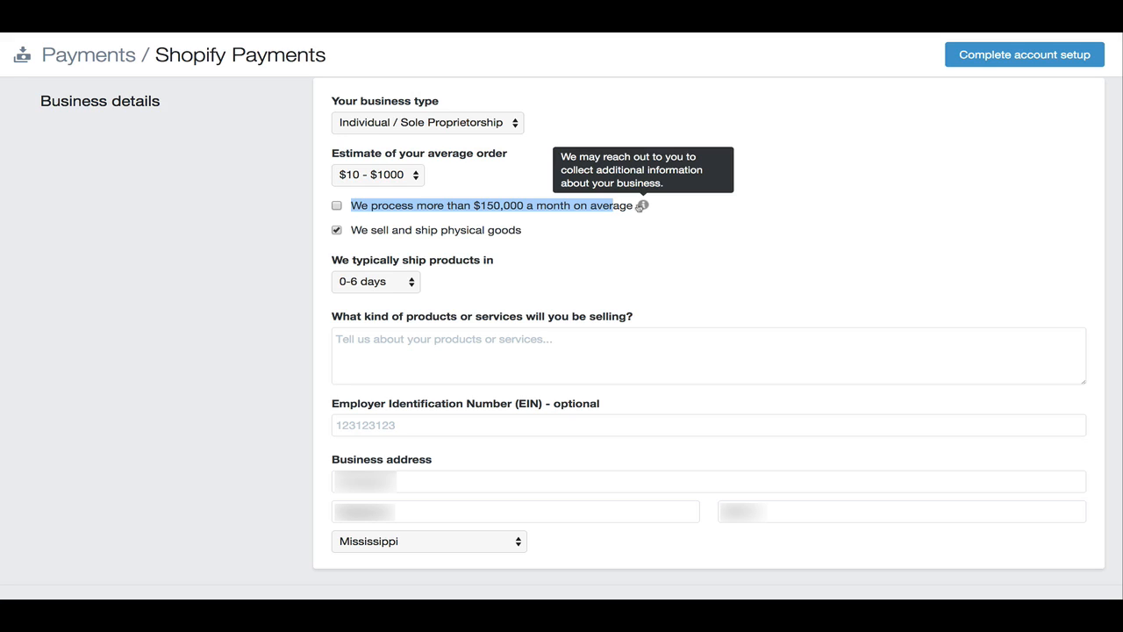
click(551, 233)
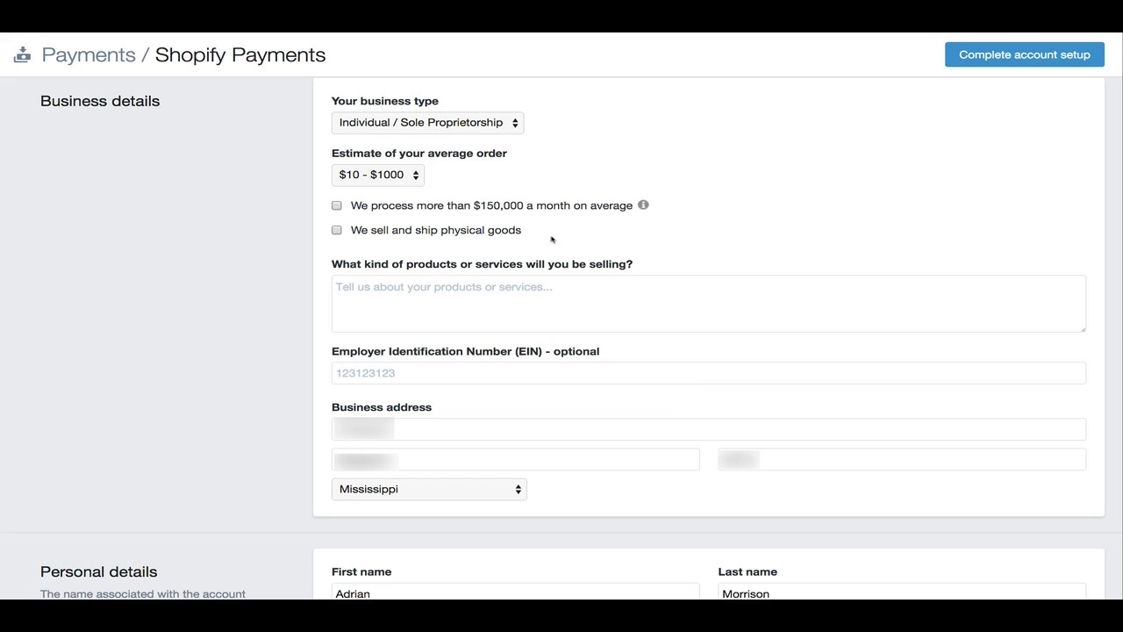
click(373, 232)
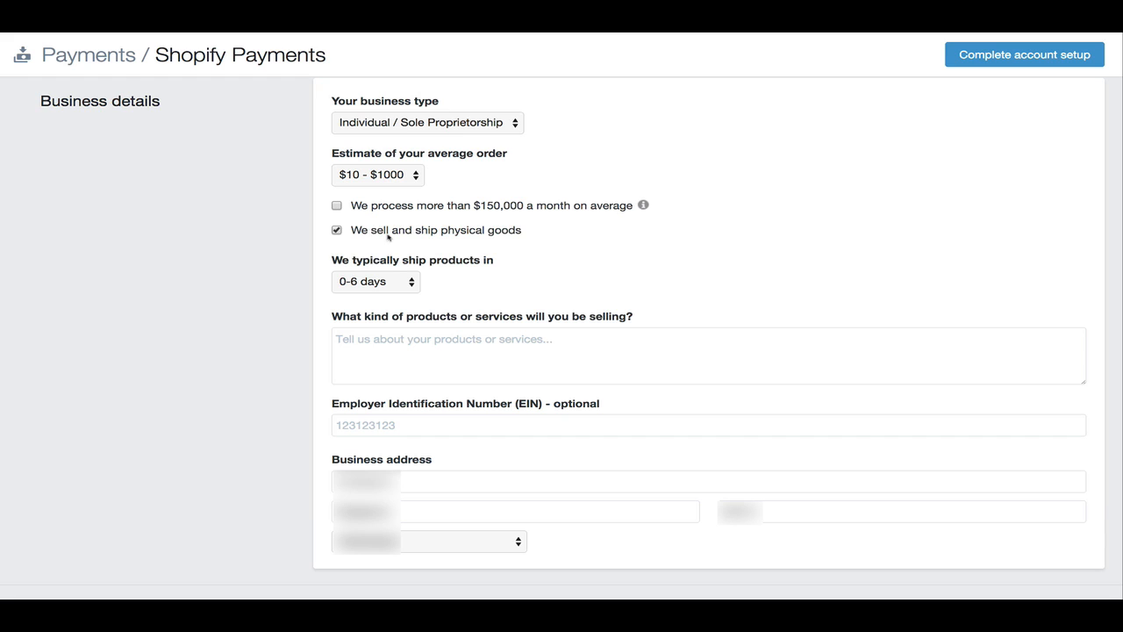
Step: Set the typical product shipping time to 8-14 days in the business details
click(391, 281)
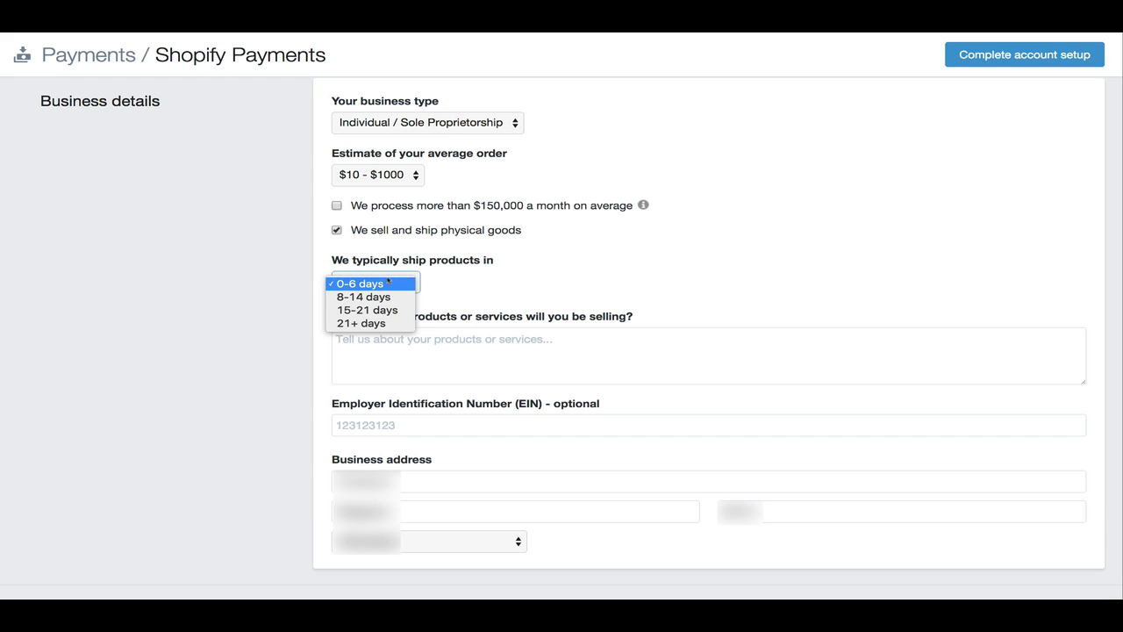
click(351, 249)
scroll(340, 195, down, 2)
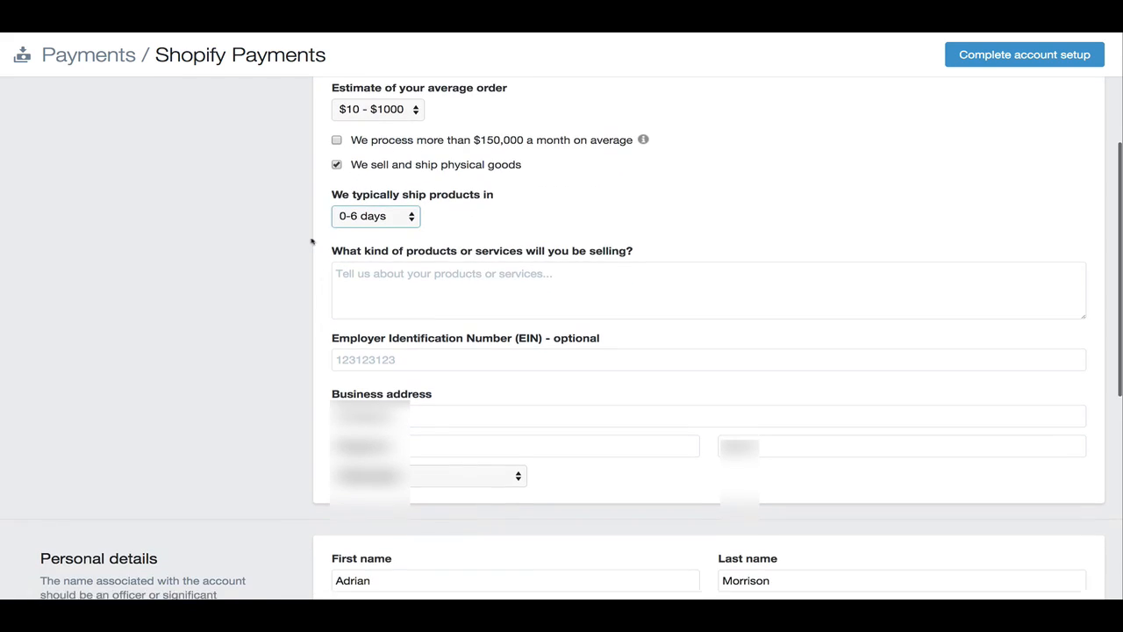
drag(340, 195, 490, 202)
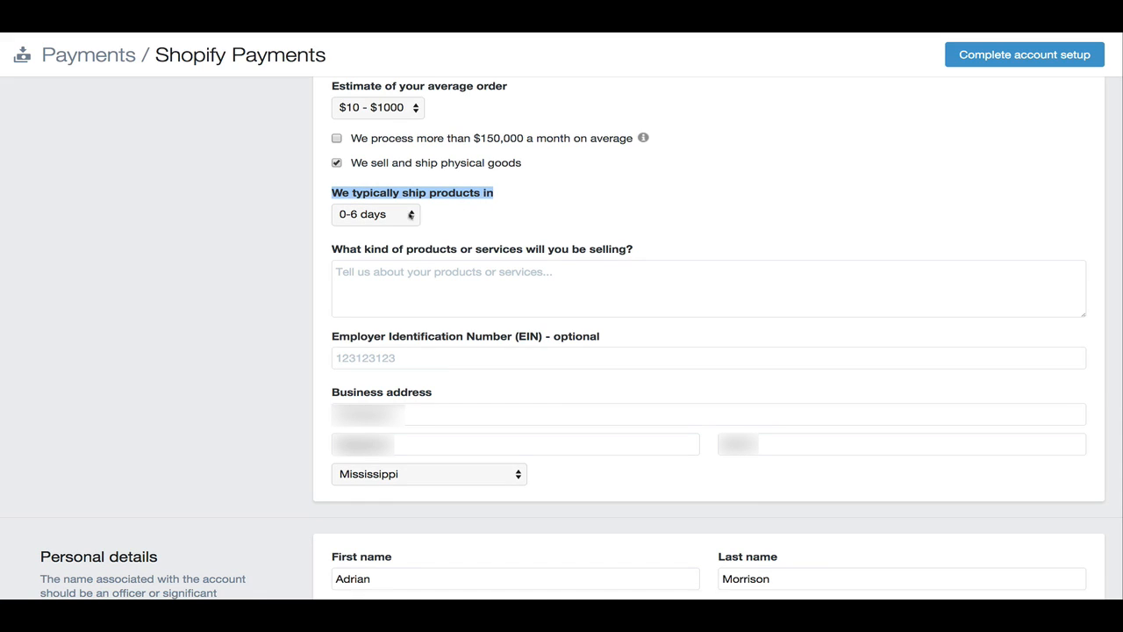
click(410, 215)
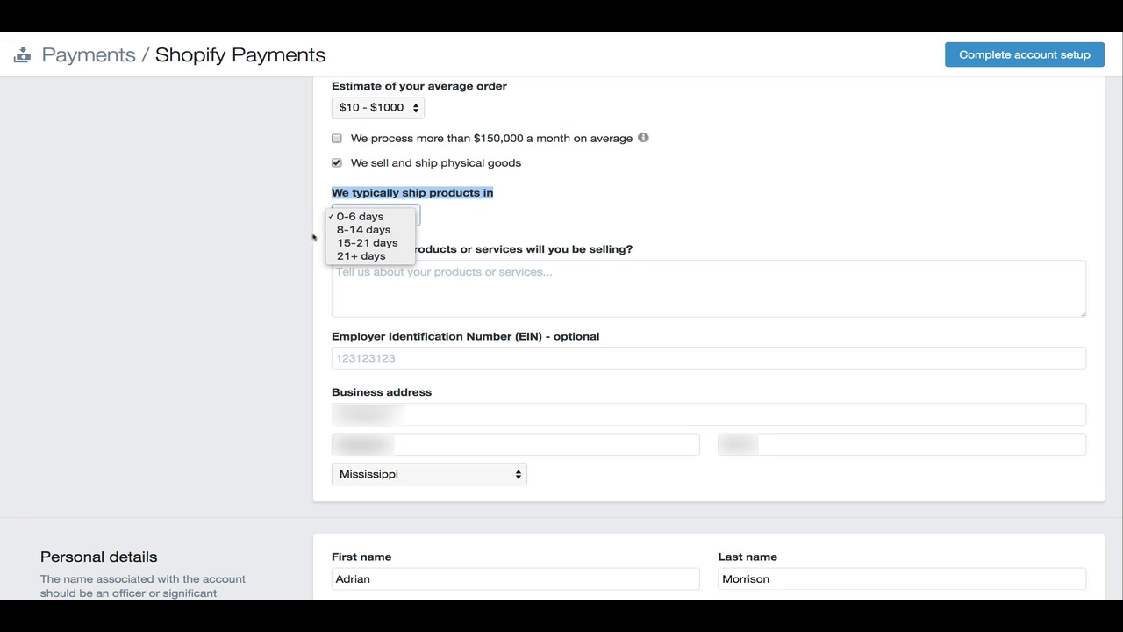
click(364, 231)
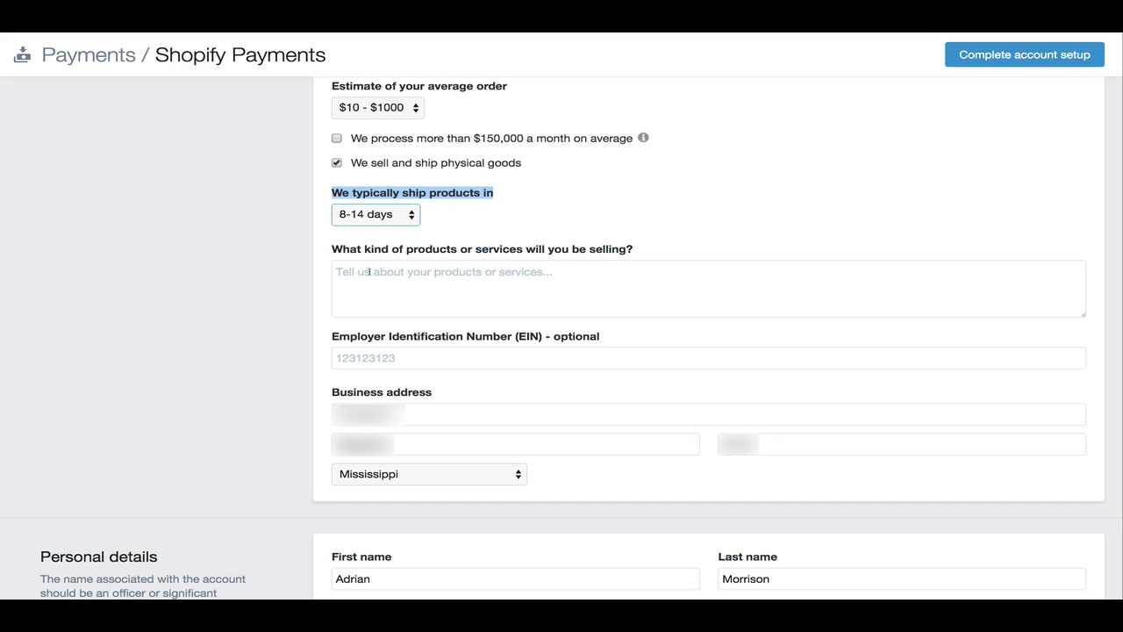
Step: Describe the products being sold as "TShirts and other apparel along with novelty products like bracelets, jewelry and accessories.", correcting any misspellings
click(369, 273)
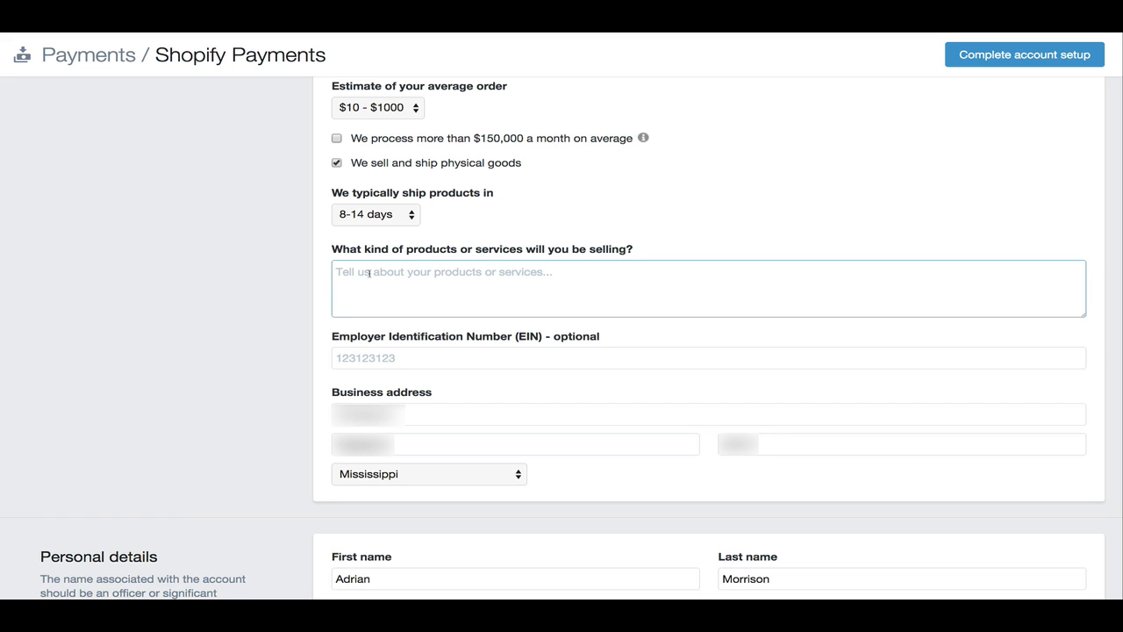
text(TShirts a)
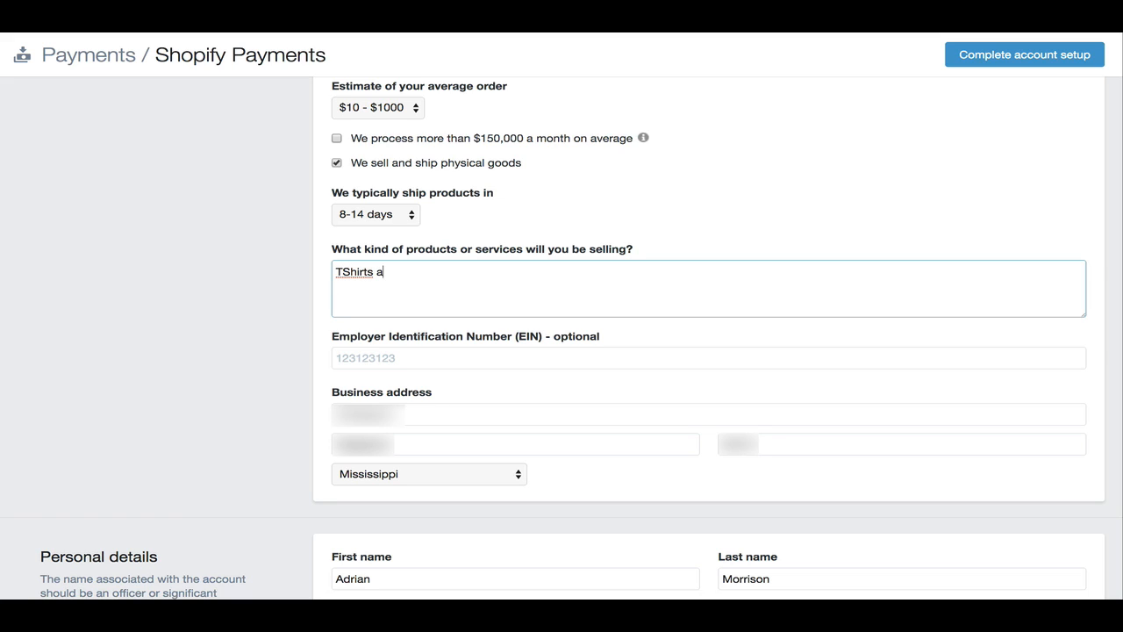
text(nd other apparel along with nov)
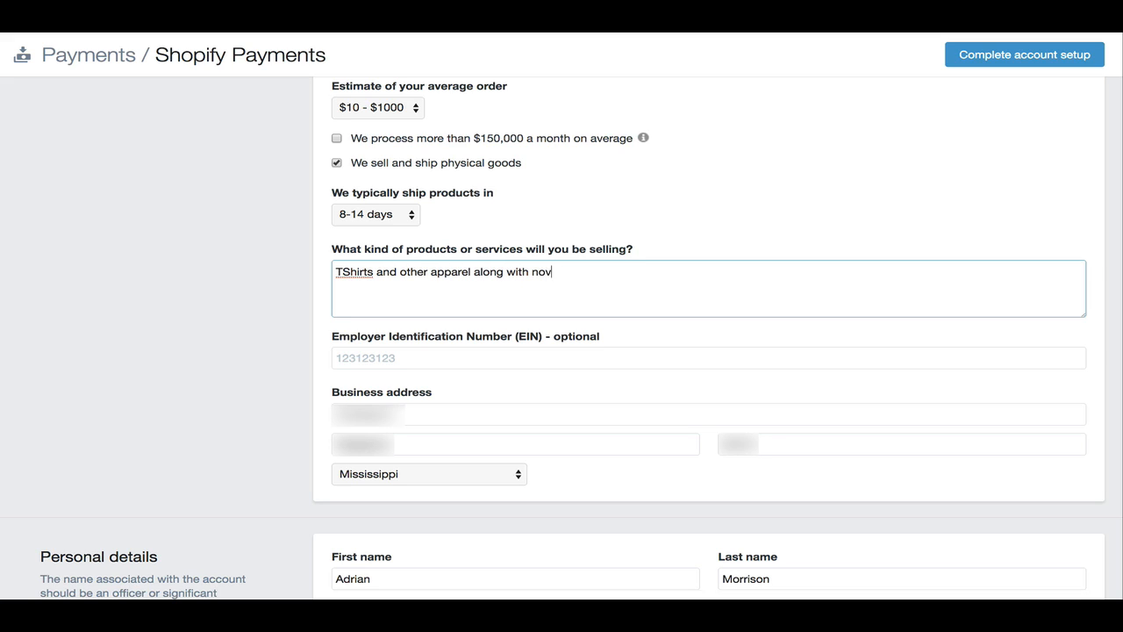
text(elty products like bracelets )
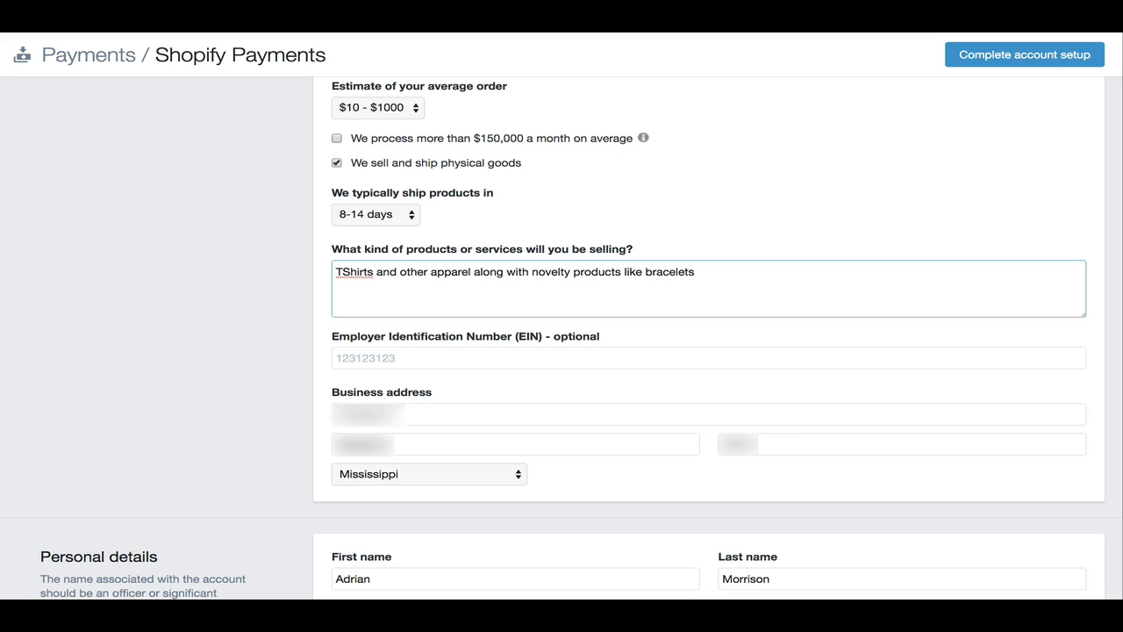
text(, jewlery and accessoreis)
key(BackSpace)
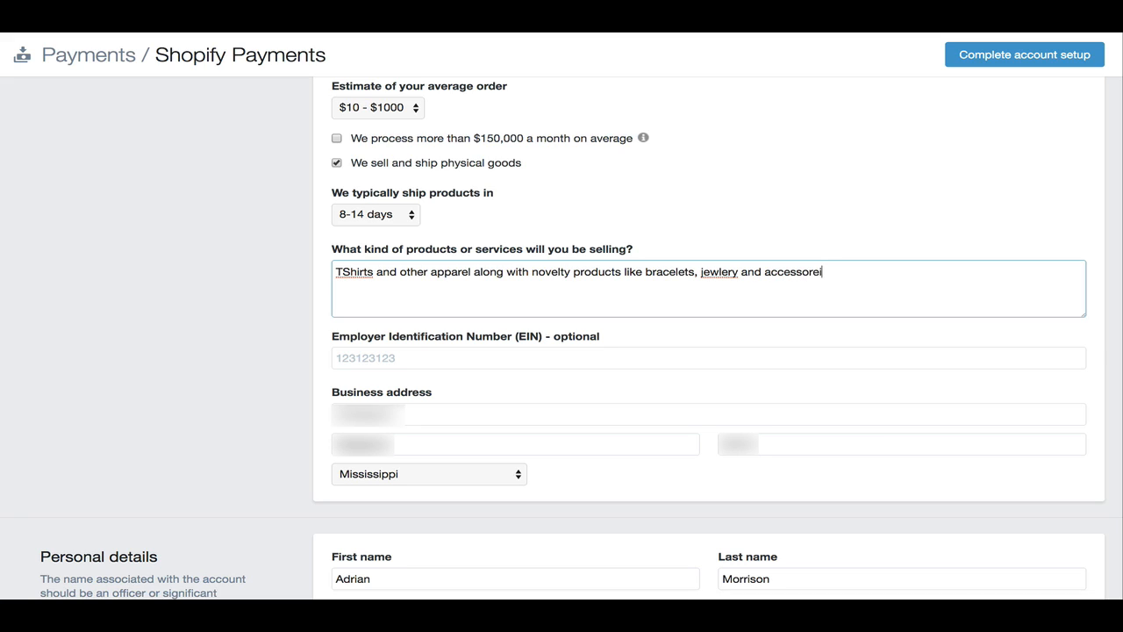
key(BackSpace)
key(BackSpace)
text(ies.)
right_click(708, 273)
click(713, 277)
drag(368, 270, 713, 258)
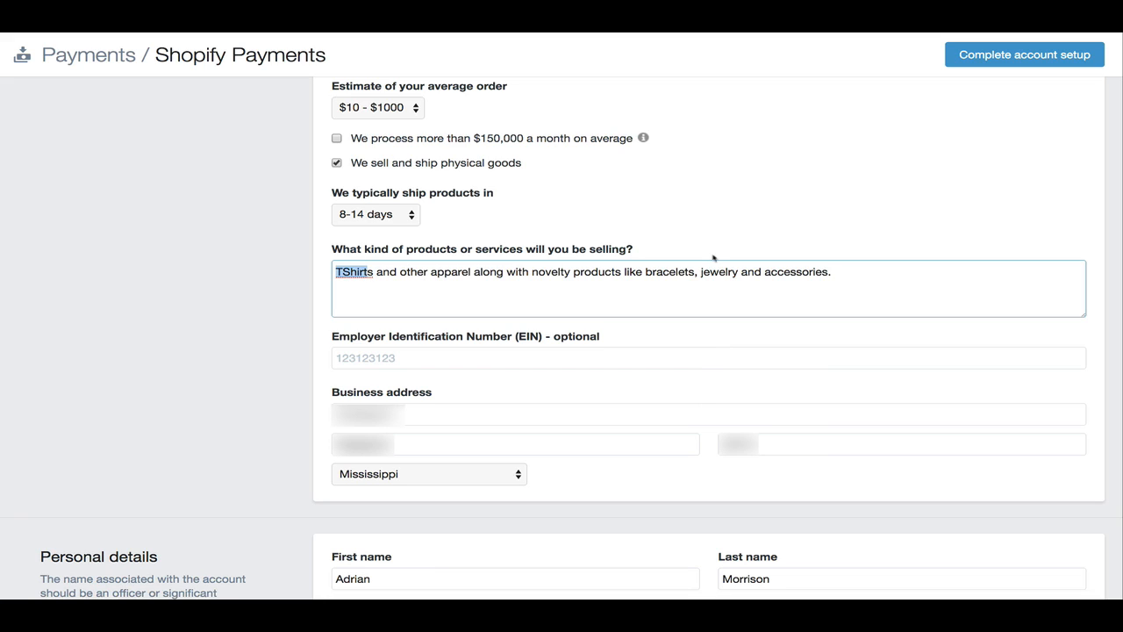
click(611, 271)
click(449, 359)
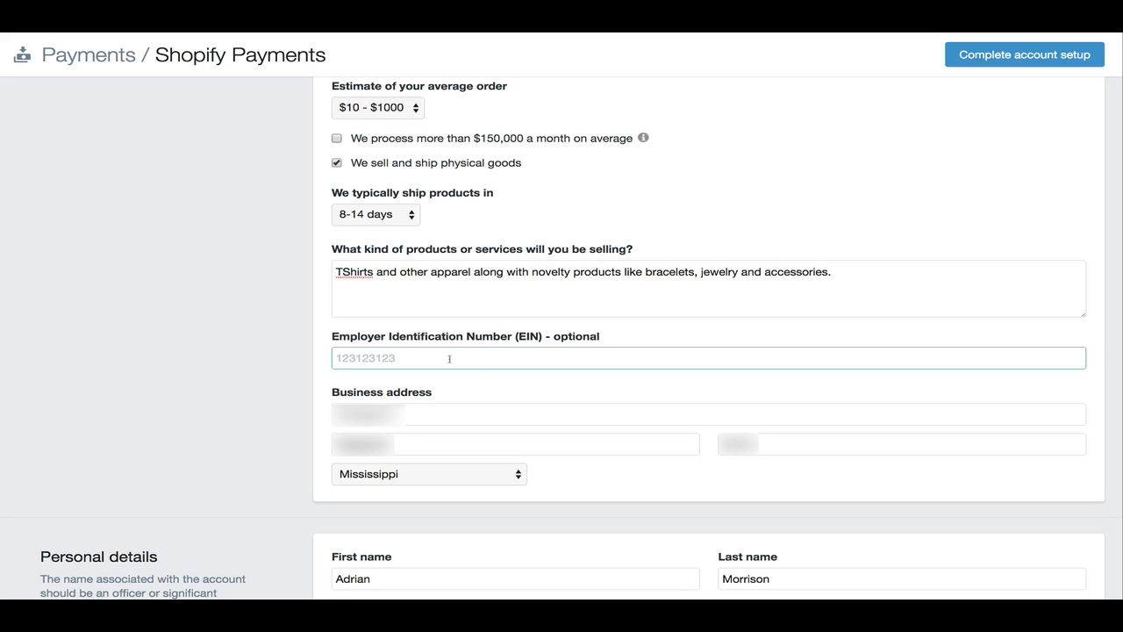
drag(620, 339, 556, 341)
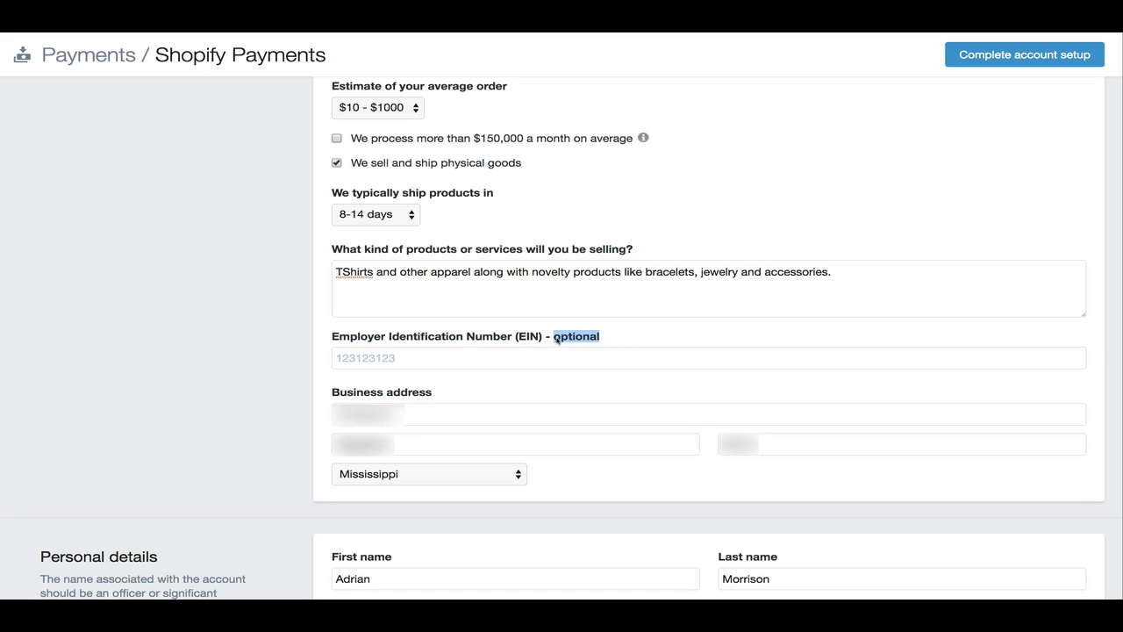
click(177, 357)
Step: Enter the account holder's date of birth and the last four digits of the Social Security number in the personal details
scroll(475, 336, down, 5)
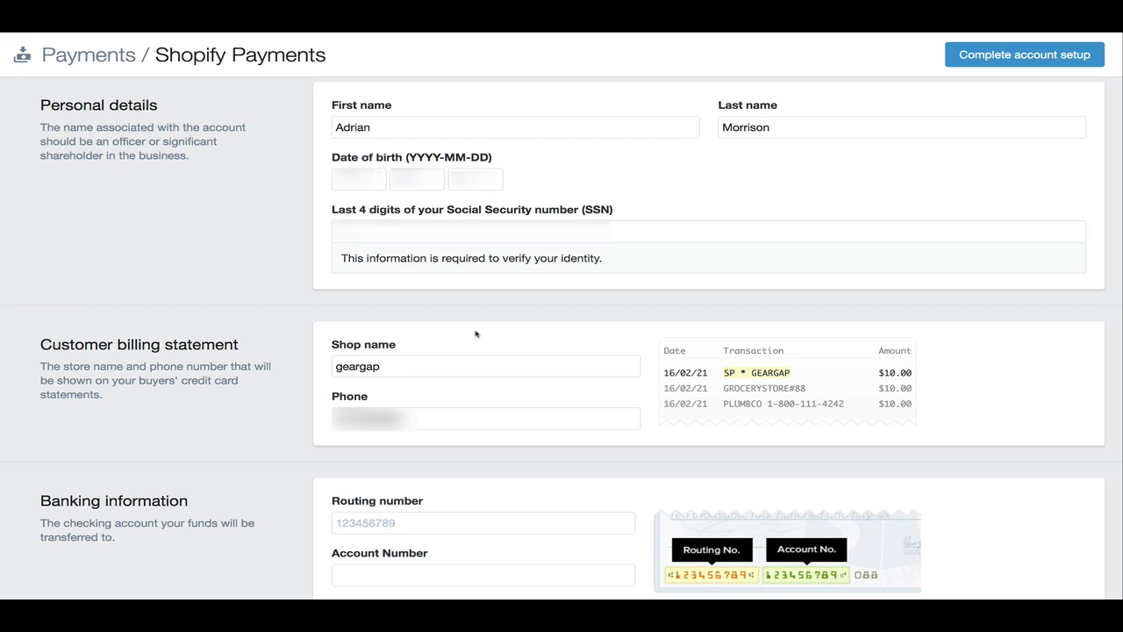
click(352, 172)
text(19??)
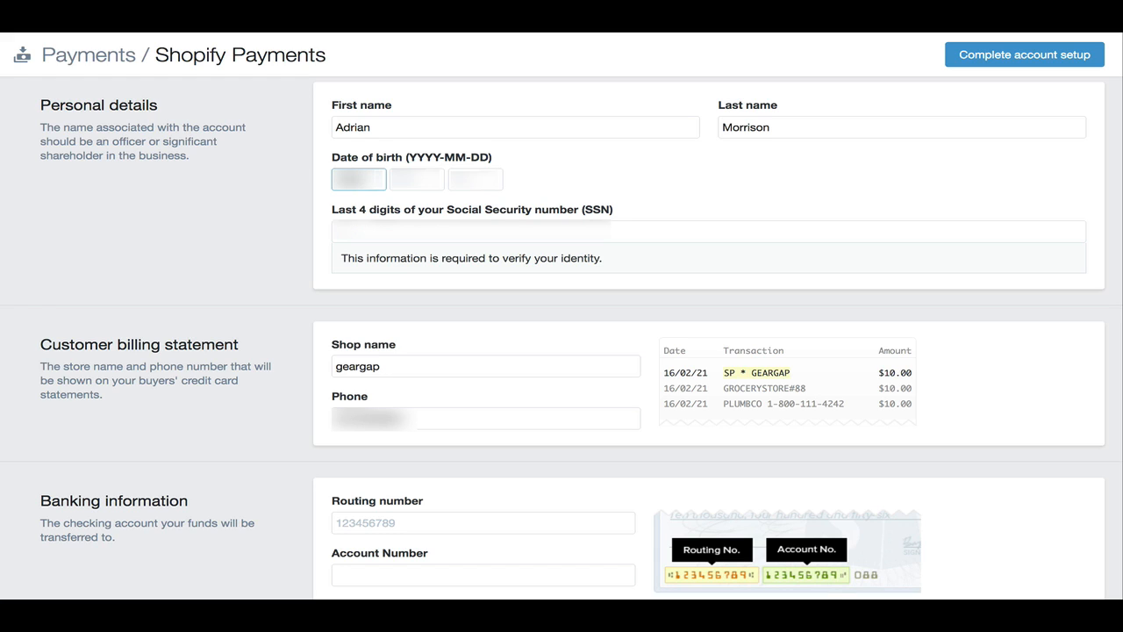
key(Tab)
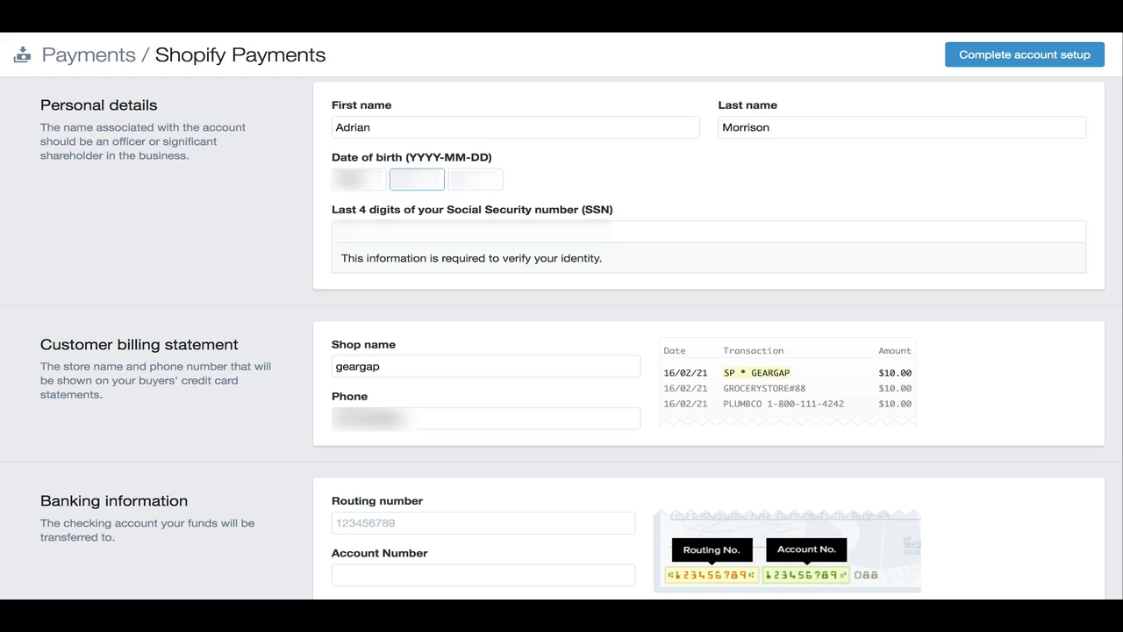
key(Tab)
text(??)
click(391, 227)
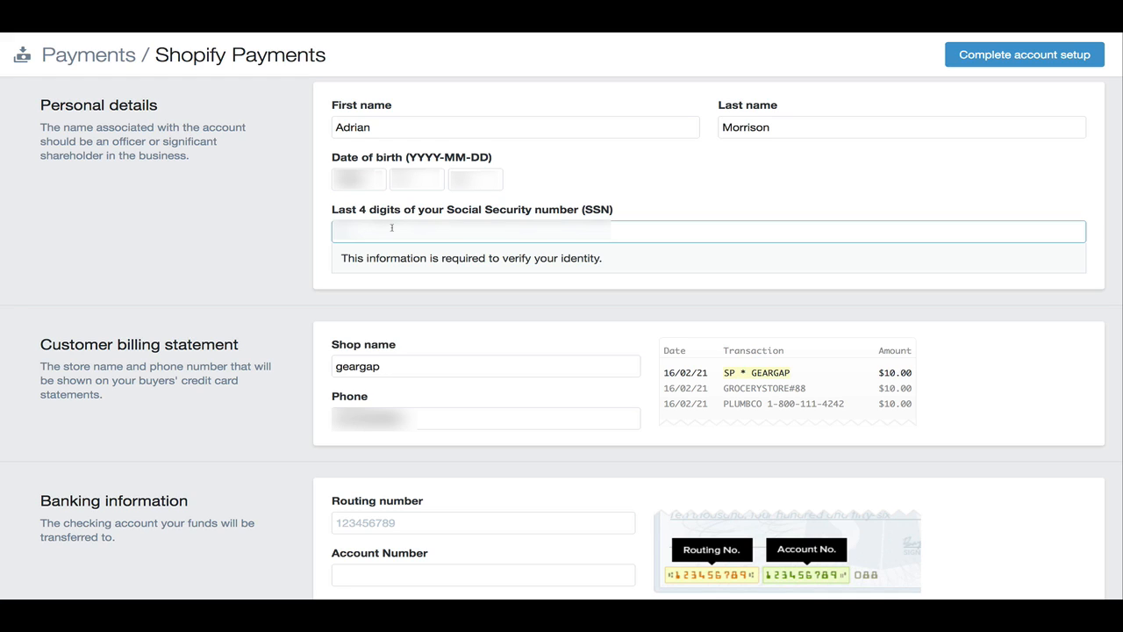
text(????)
click(258, 261)
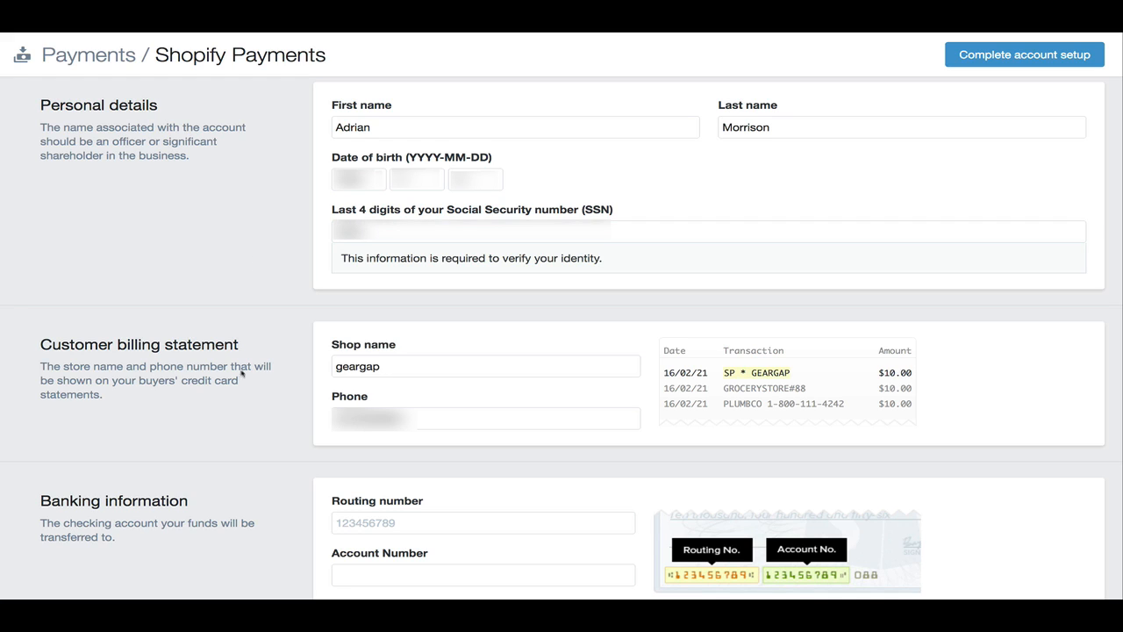
drag(40, 344, 225, 351)
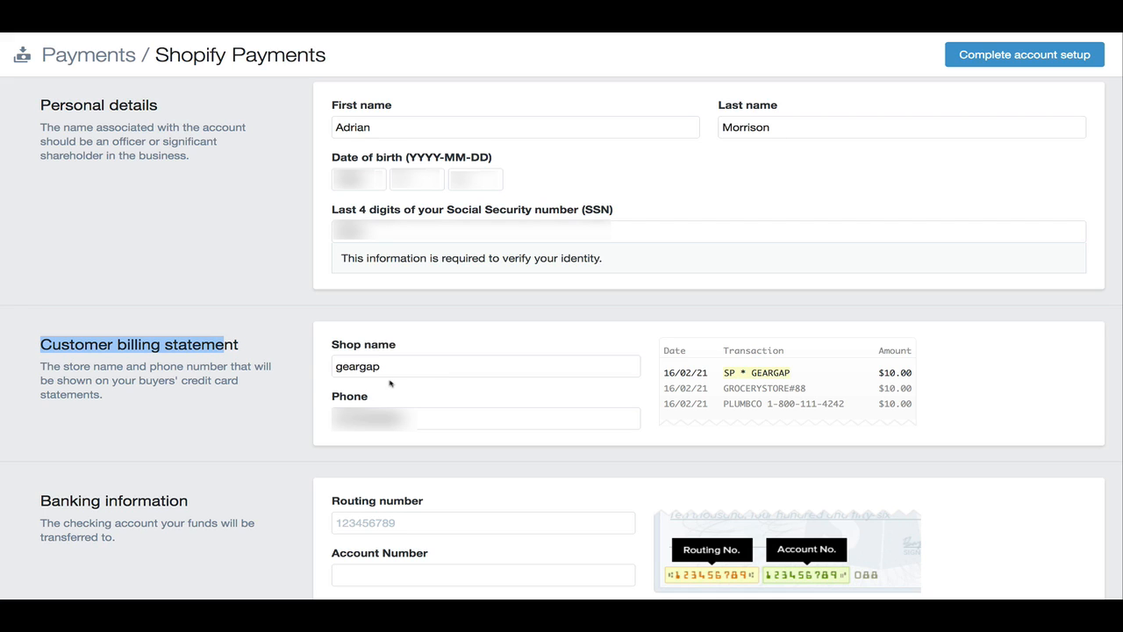
click(302, 402)
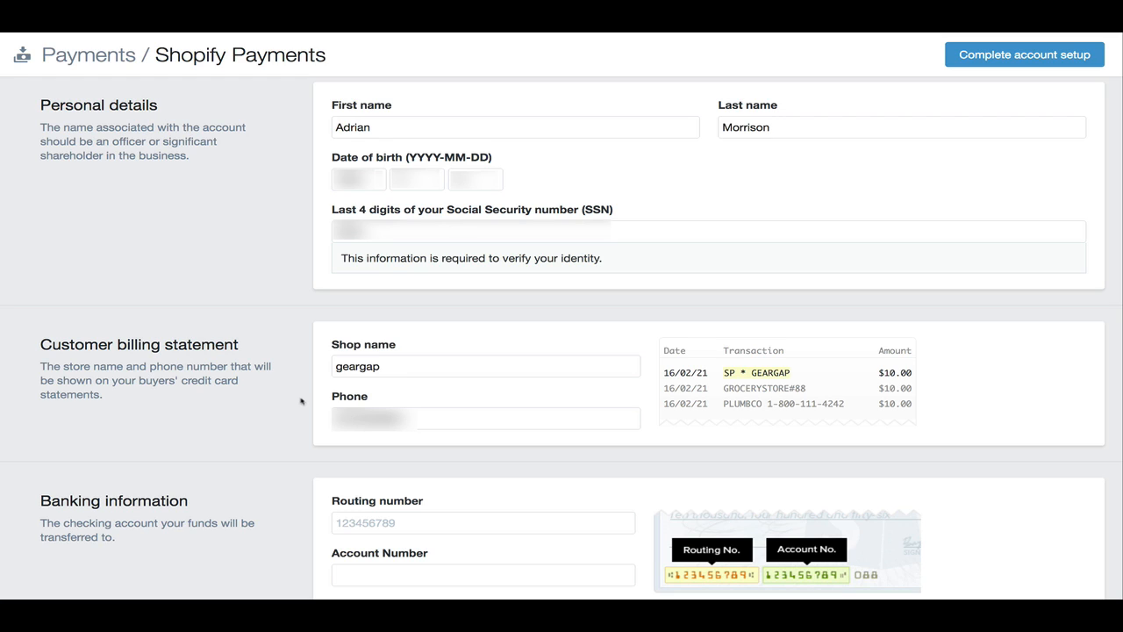
click(408, 363)
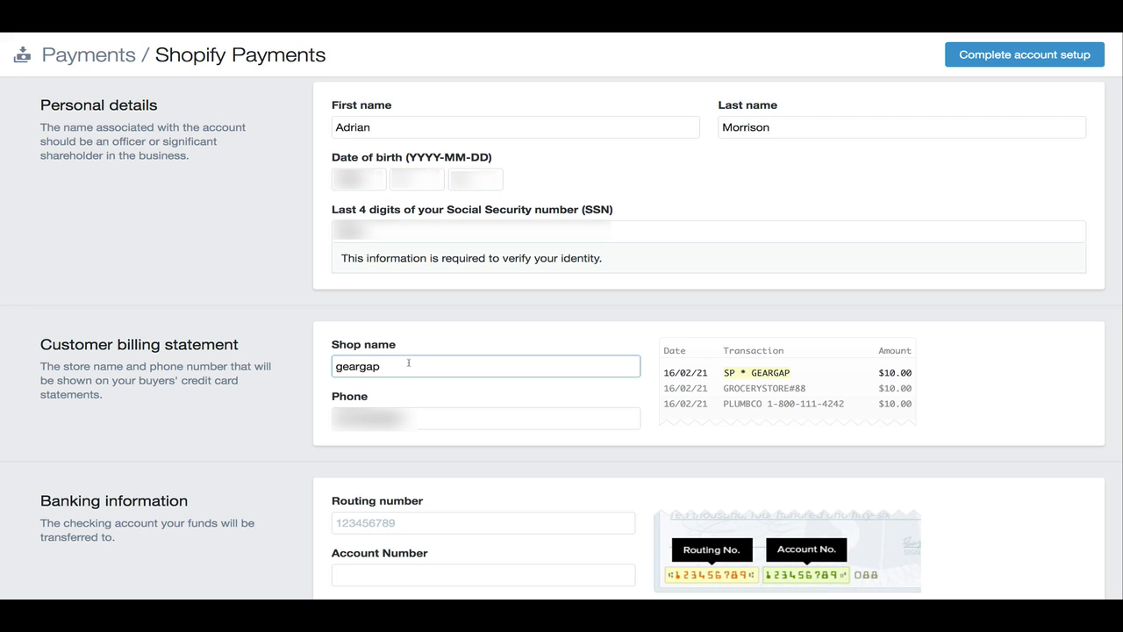
click(269, 475)
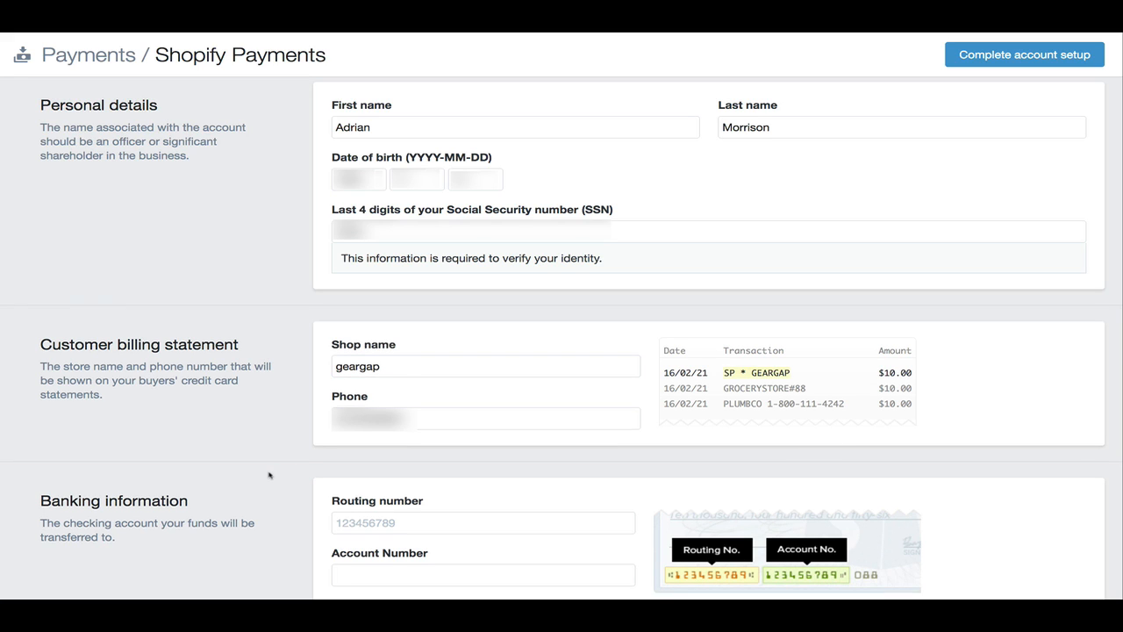
Step: Activate the routing number field in the banking information
click(355, 514)
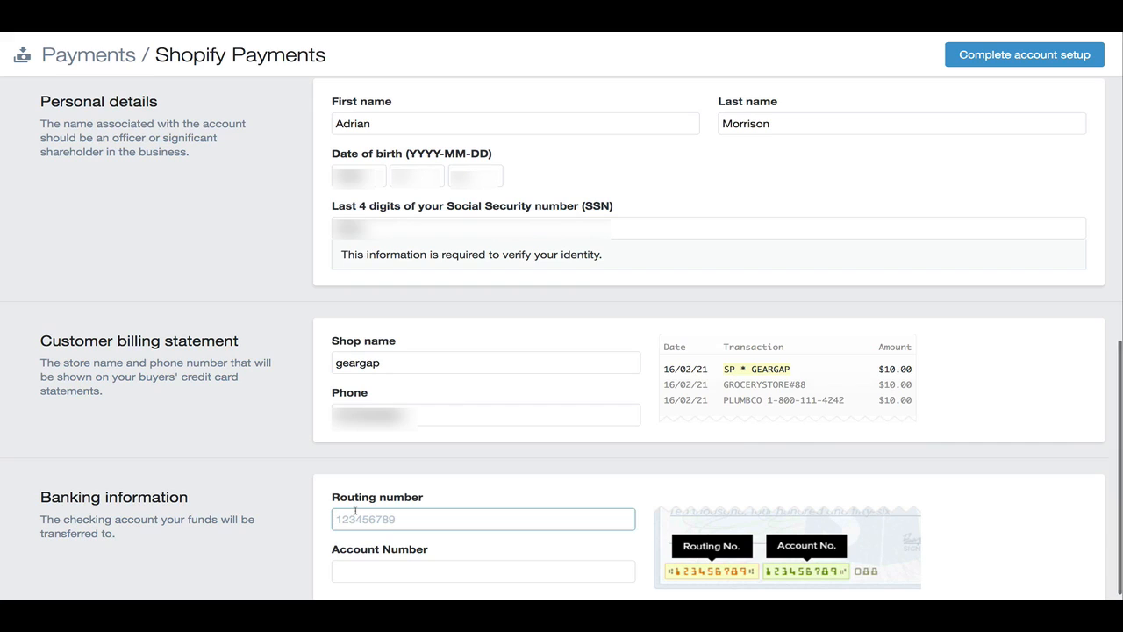